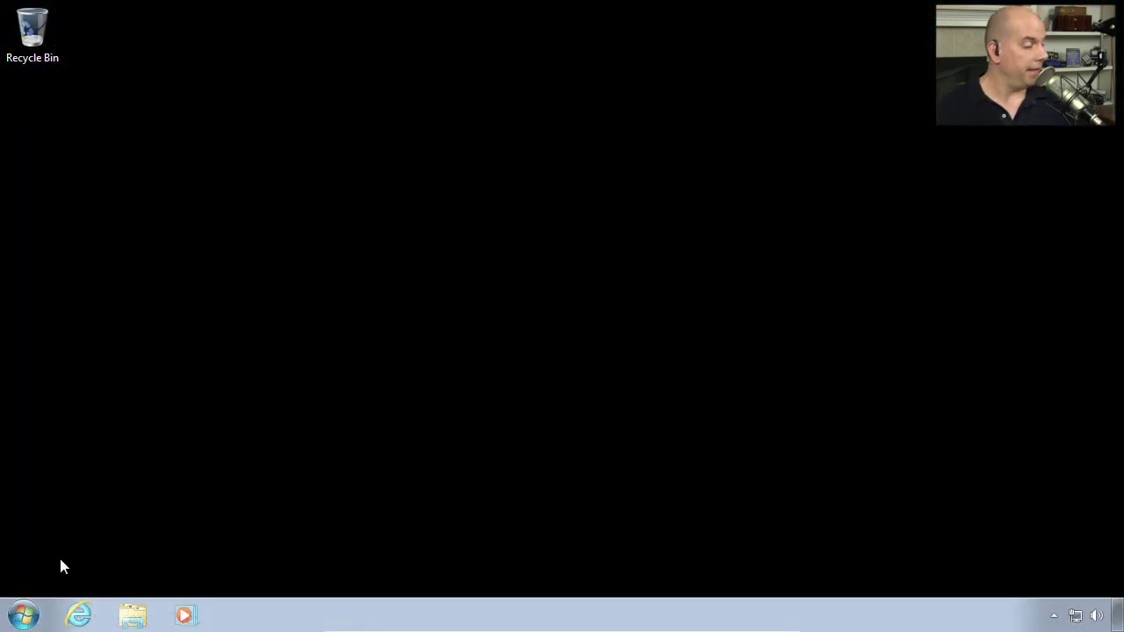
Launch System Configuration via Start, Control Panel and the Administrative Tools folder.
left_click(23, 614)
left_click(309, 419)
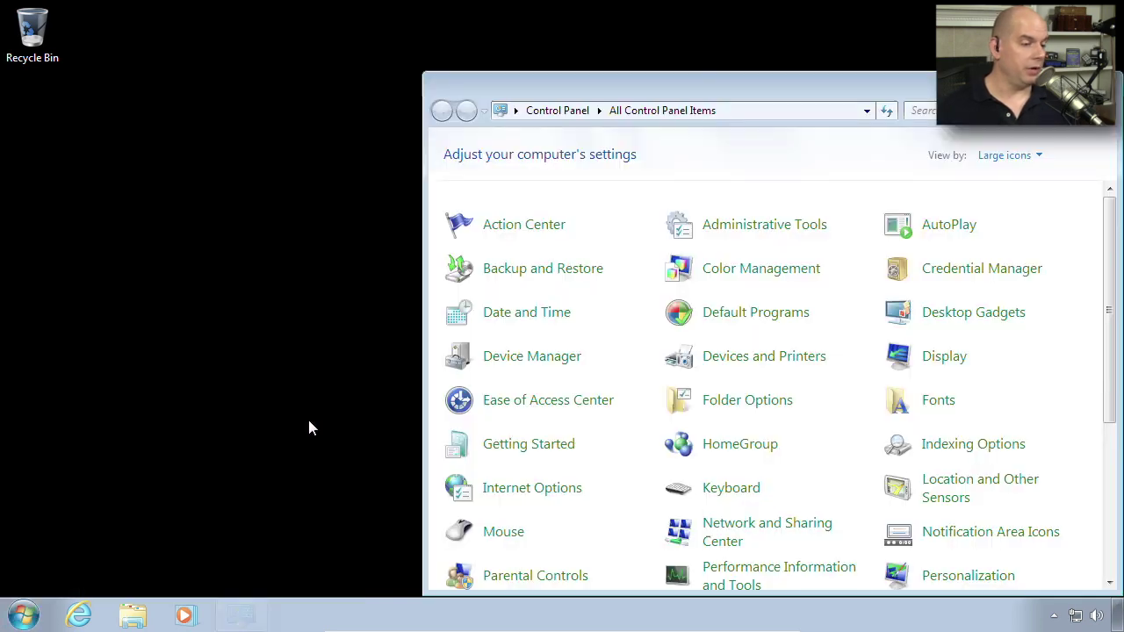
left_click(764, 230)
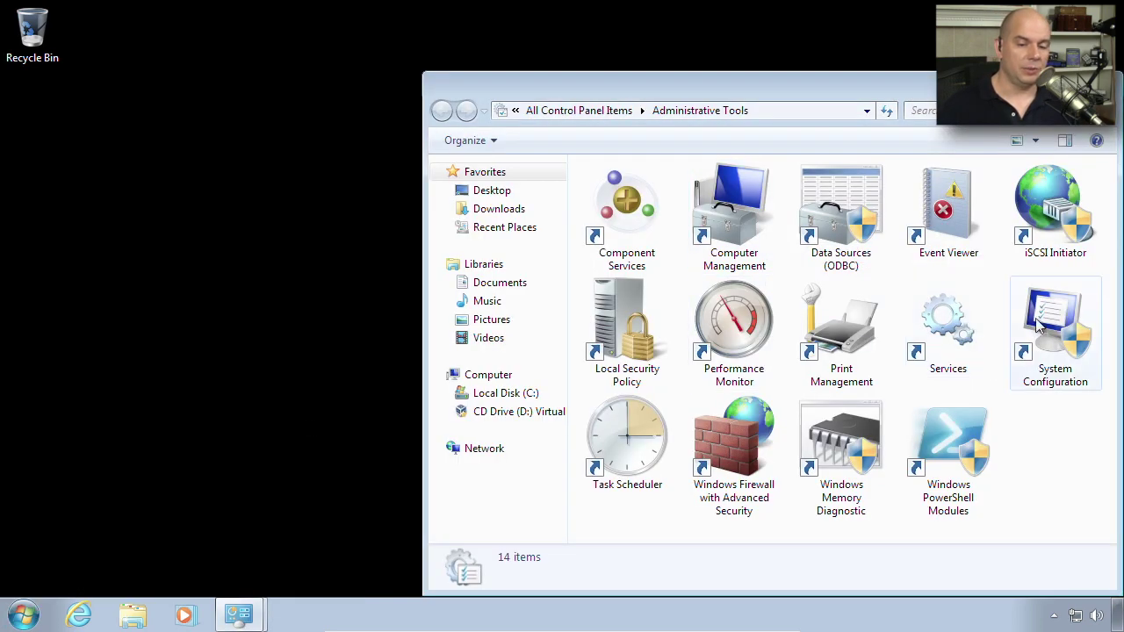
double_click(1069, 321)
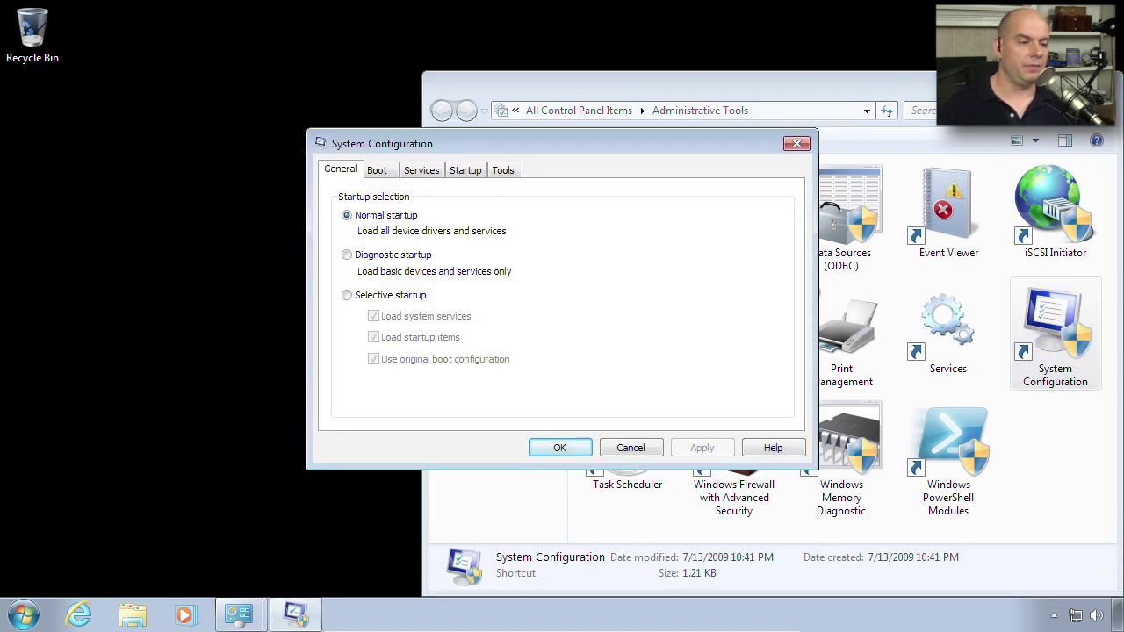
Choose Selective startup with Load system services and Load startup items both ticked.
key("alt+Tab")
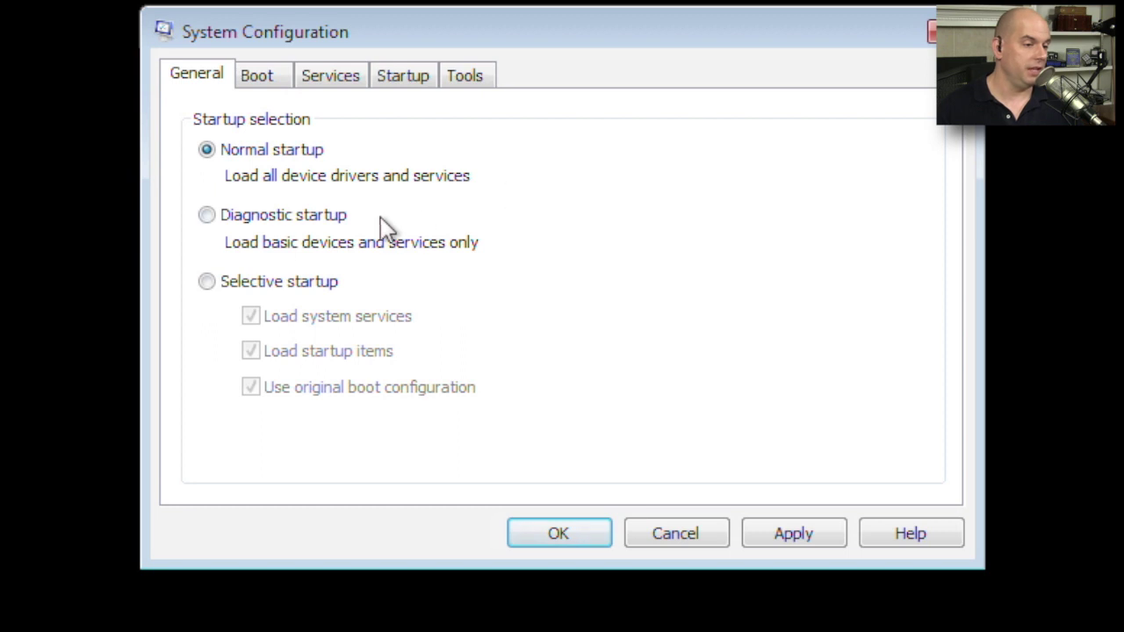
left_click(216, 218)
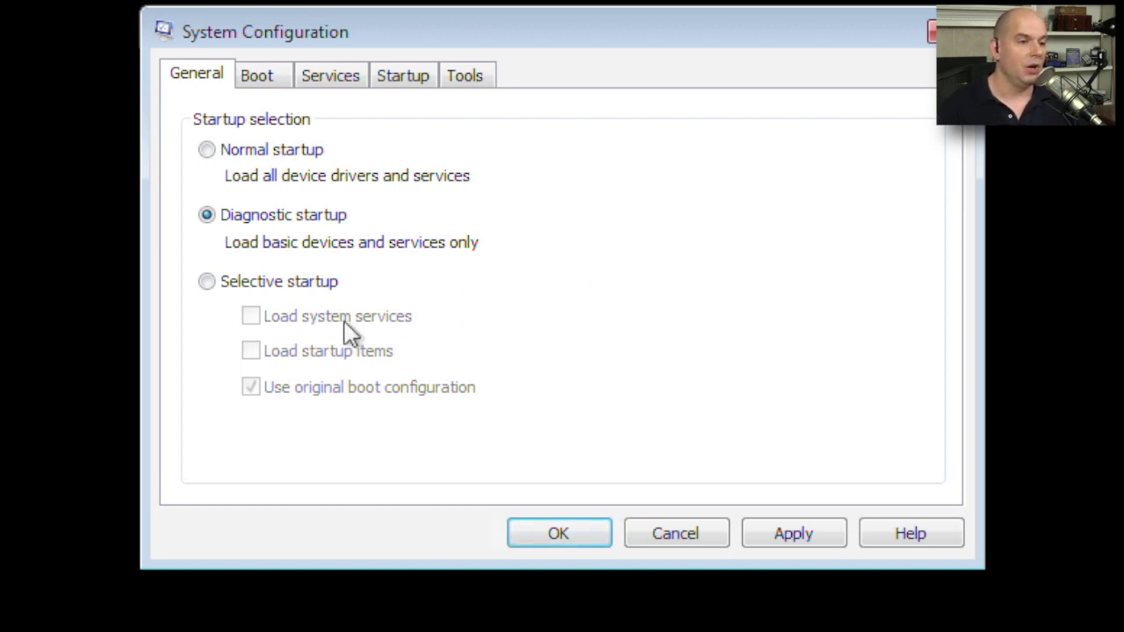
left_click(209, 281)
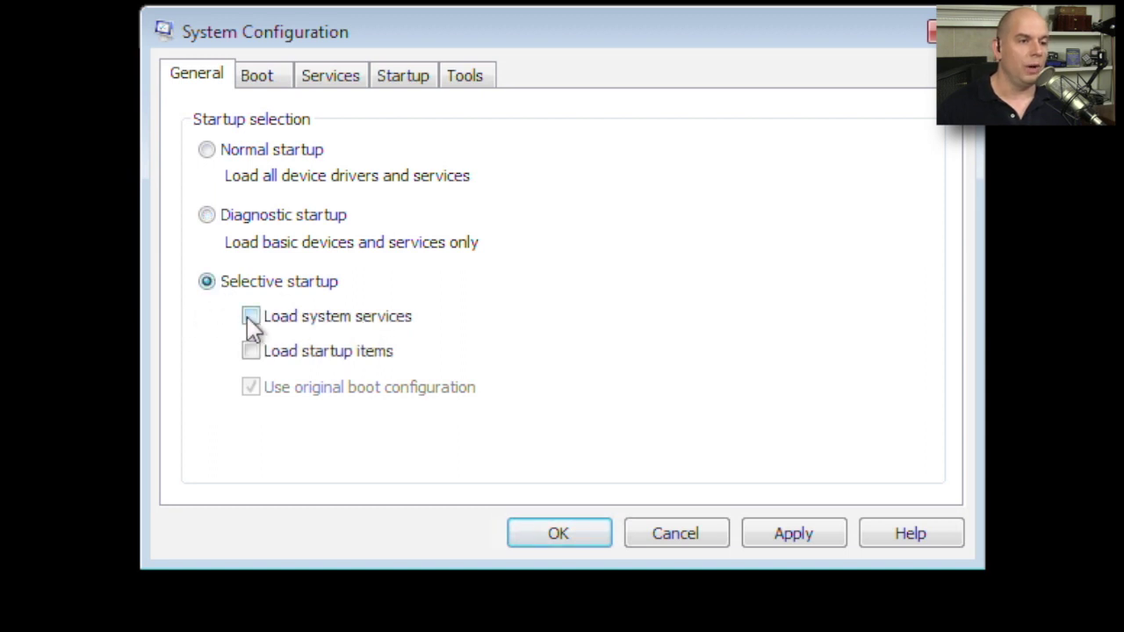
left_click(252, 318)
left_click(252, 351)
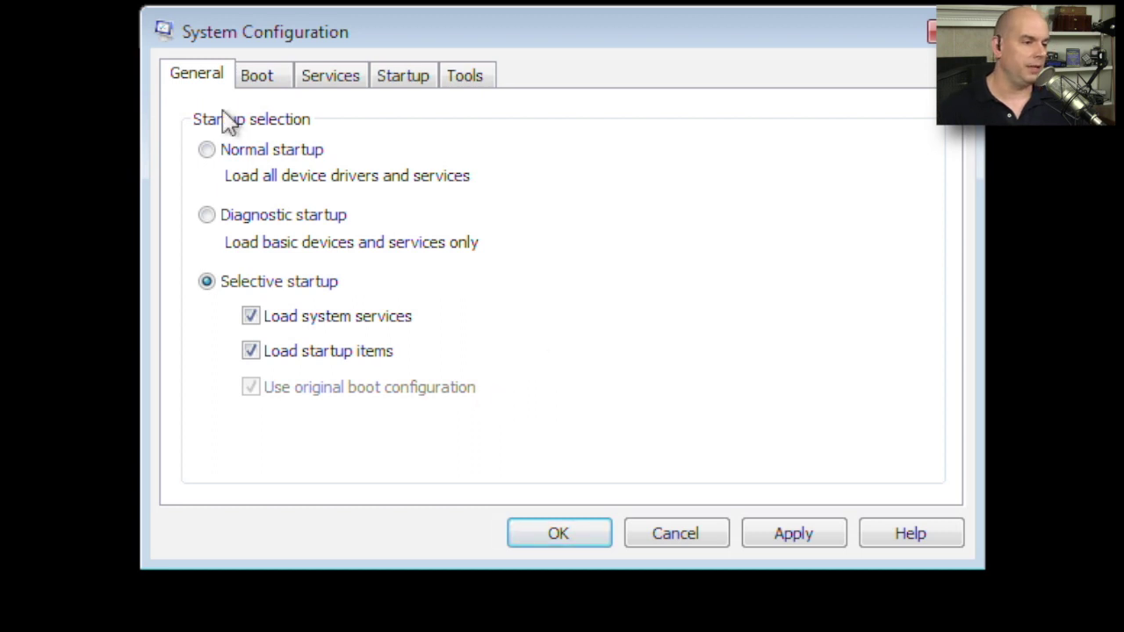
left_click(259, 77)
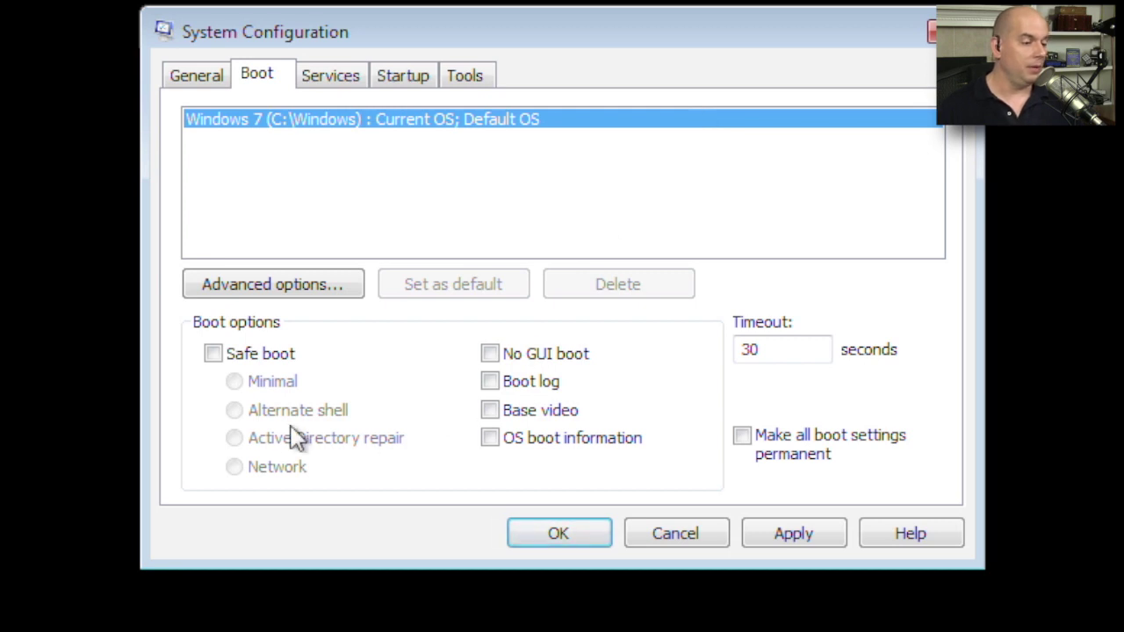
Enable Boot log for Windows 7 with Safe boot left unchecked, and open Advanced options.
left_click(213, 354)
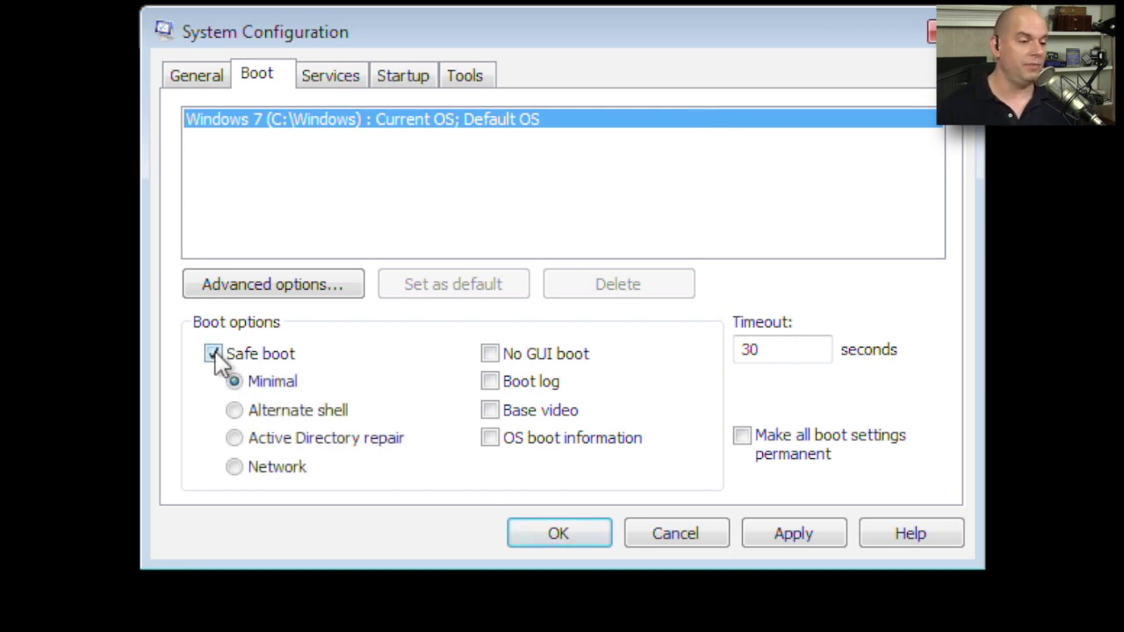
left_click(215, 356)
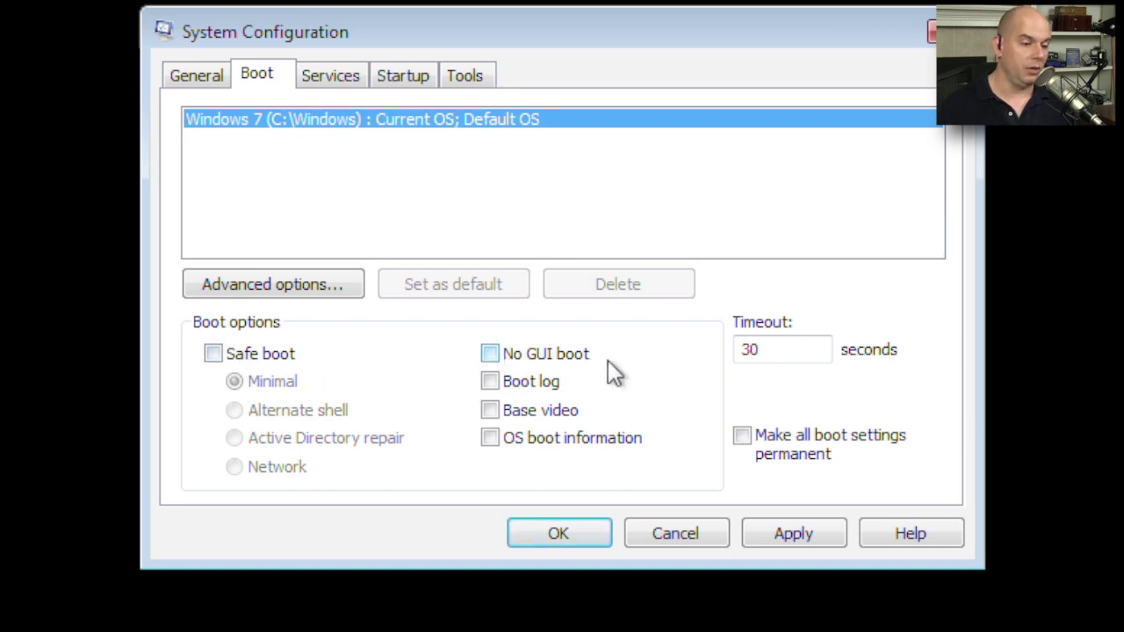
left_click(489, 381)
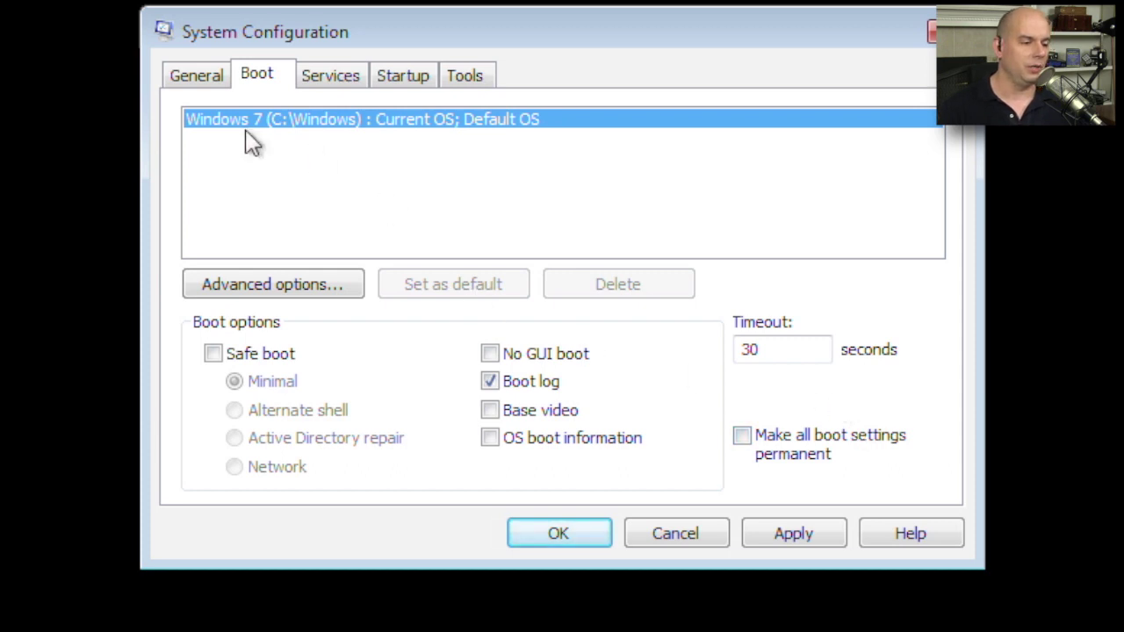
left_click(271, 293)
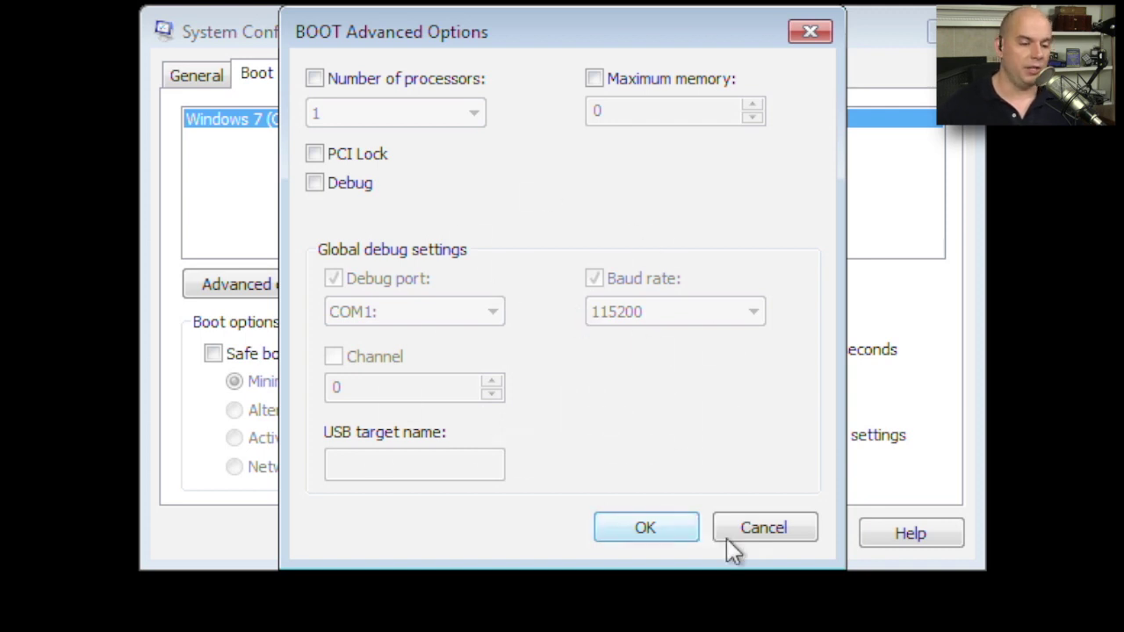
Cancel the BOOT Advanced Options dialog unchanged and show the Services list.
left_click(803, 530)
left_click(338, 79)
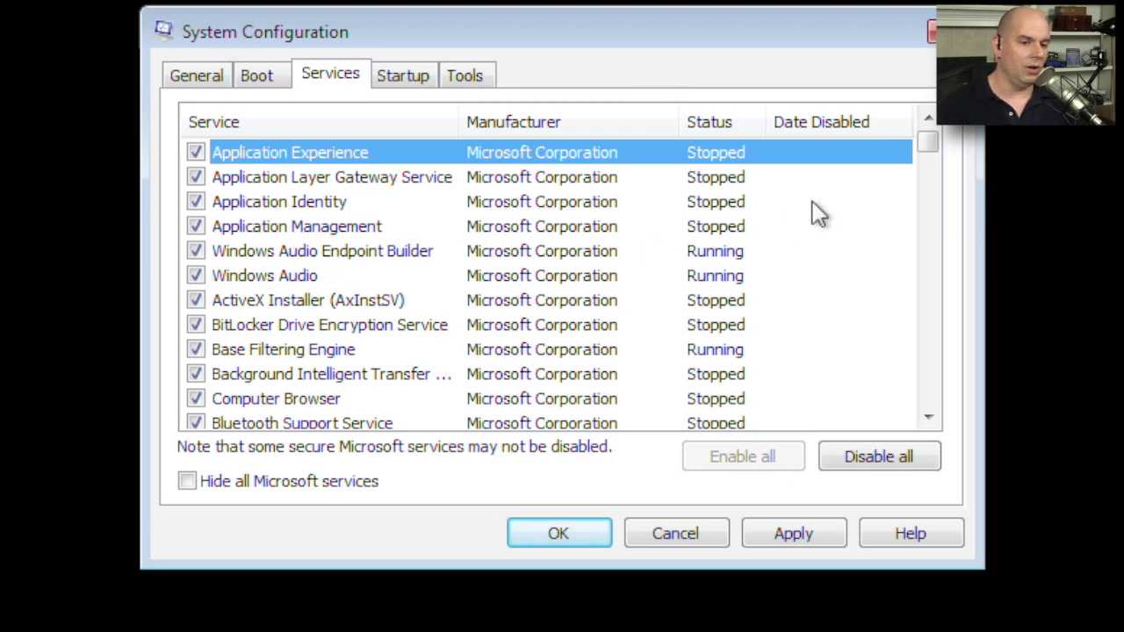
Scroll through the services list, then show the Startup items list.
left_click_drag(922, 141, 930, 269)
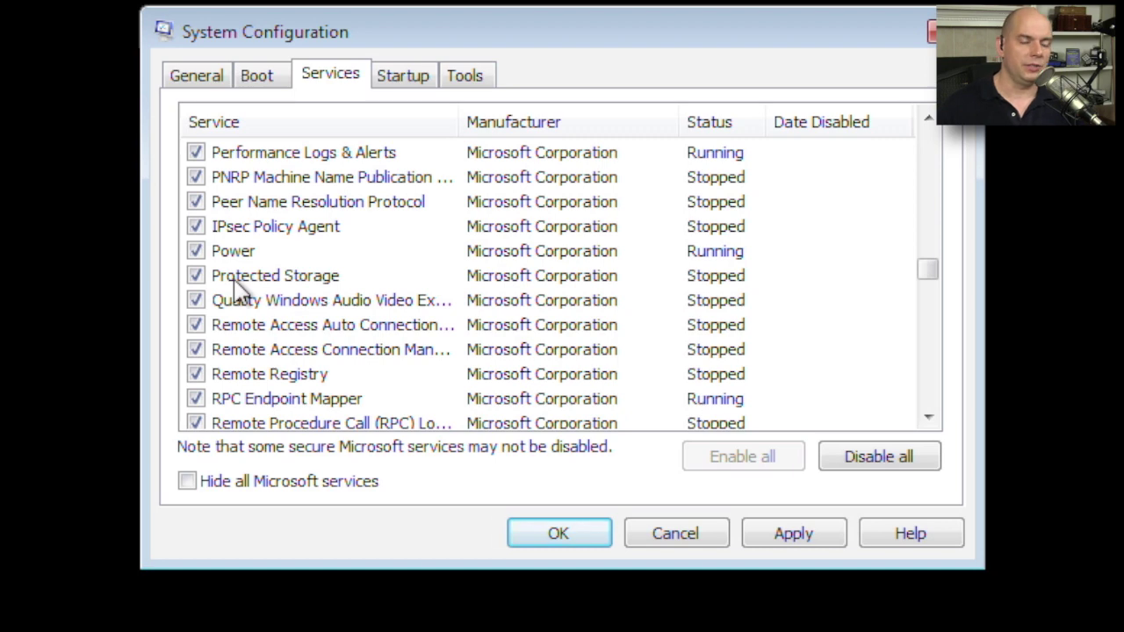
left_click(412, 77)
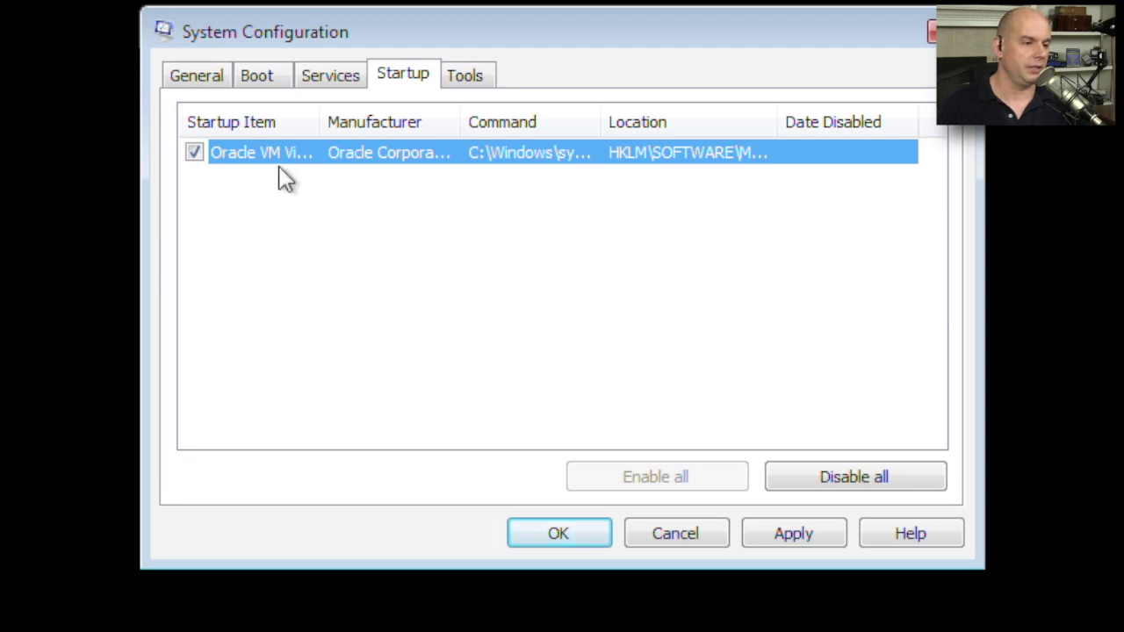
Widen the Startup Item column and disable Oracle VM VirtualBox Guest Additions at startup.
left_click_drag(317, 123, 324, 115)
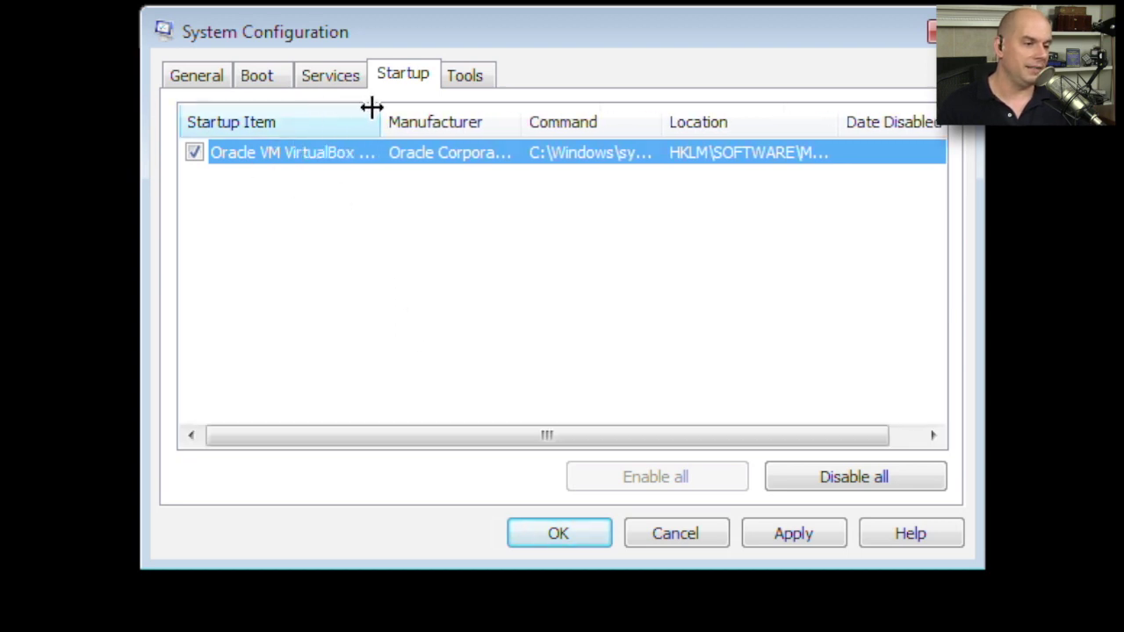
left_click_drag(373, 107, 503, 107)
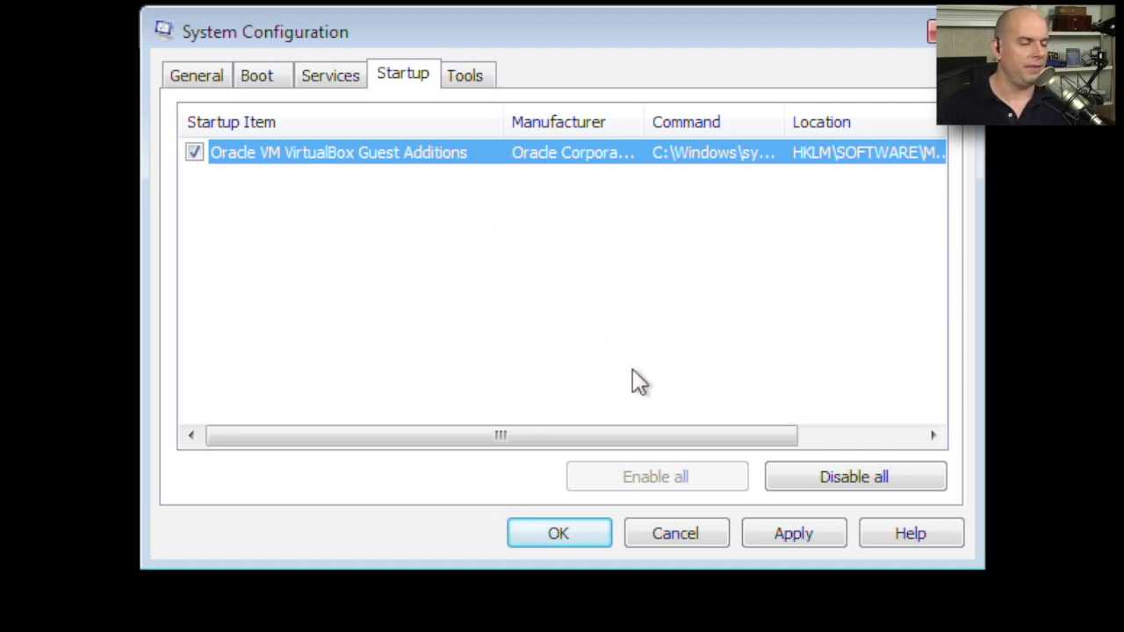
left_click(194, 153)
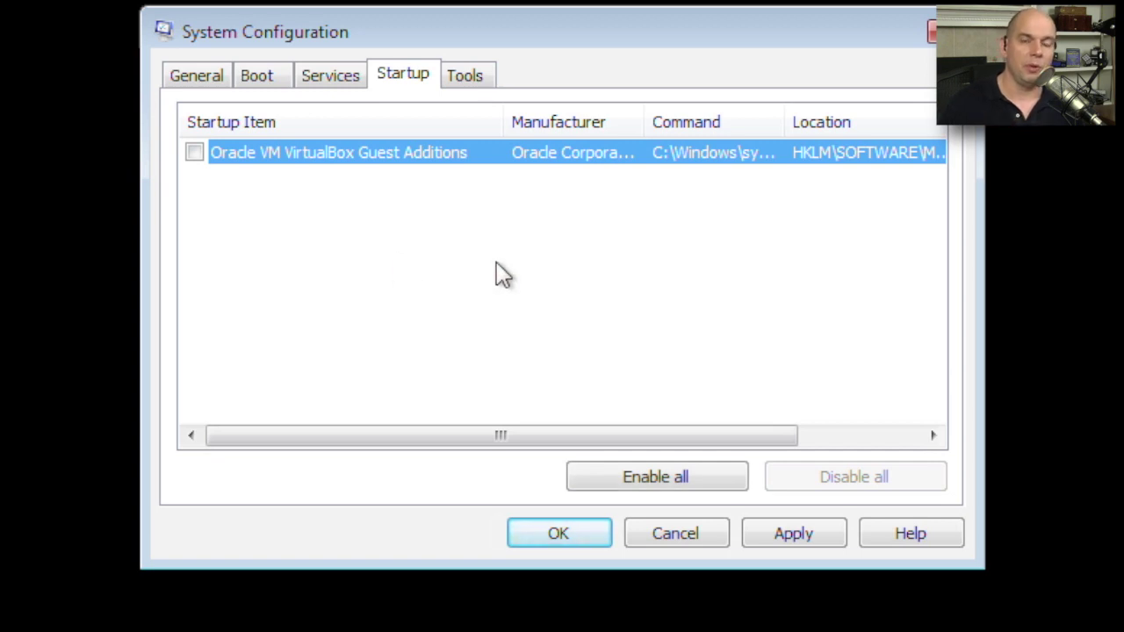
left_click(652, 477)
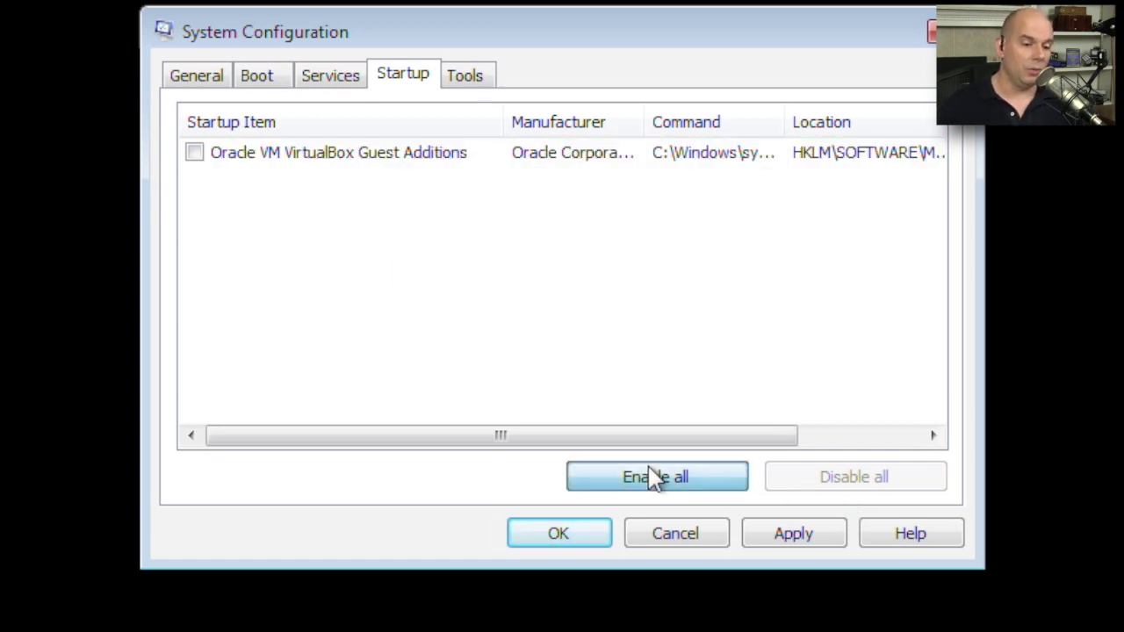
left_click(869, 475)
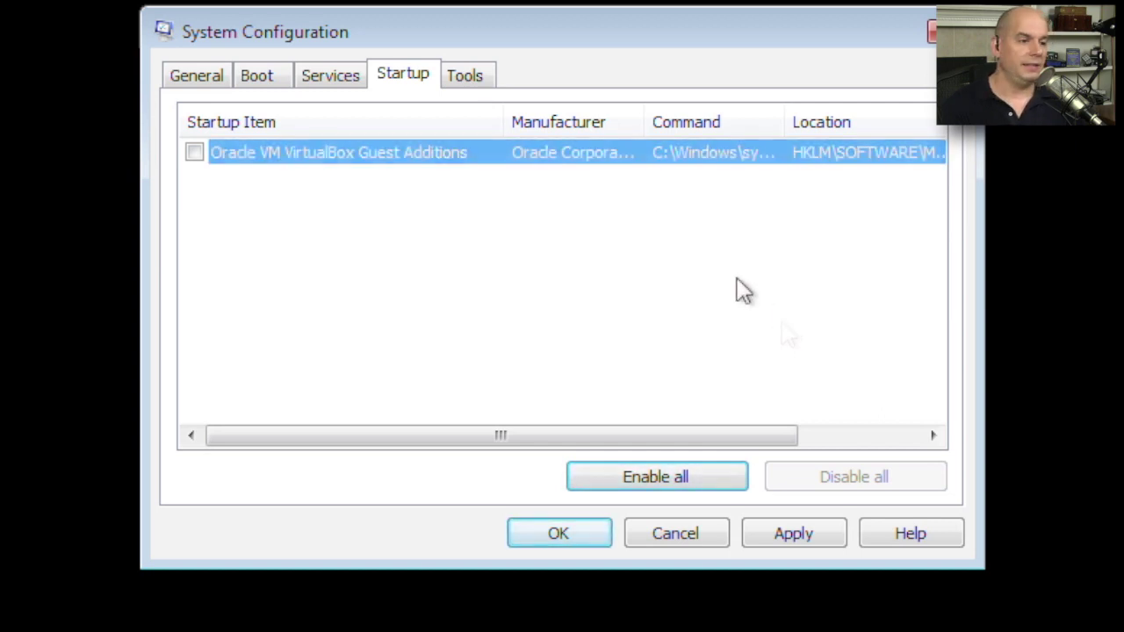
Browse Computer Management, Event Viewer and Performance Monitor, then select Task Manager's taskmgr.exe command.
left_click(471, 77)
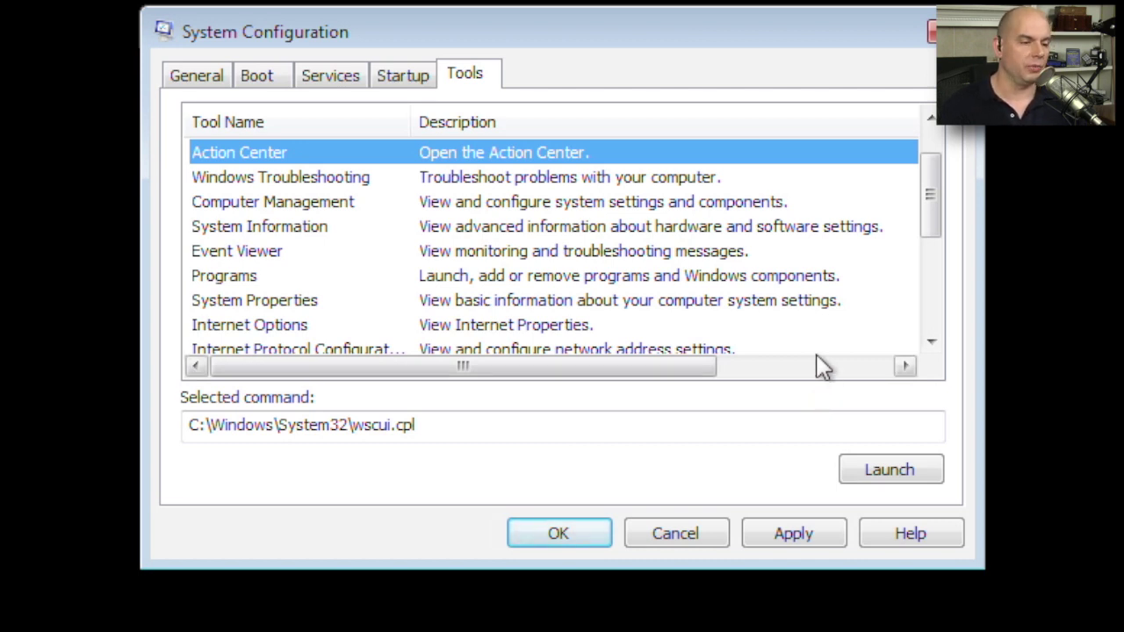
left_click(578, 201)
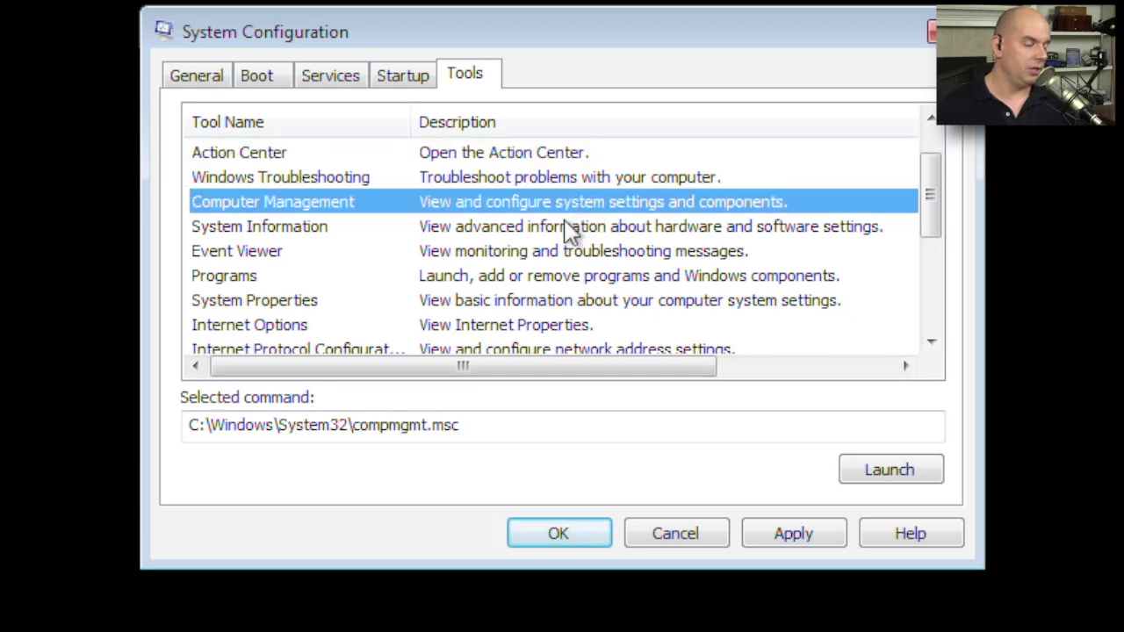
left_click(443, 252)
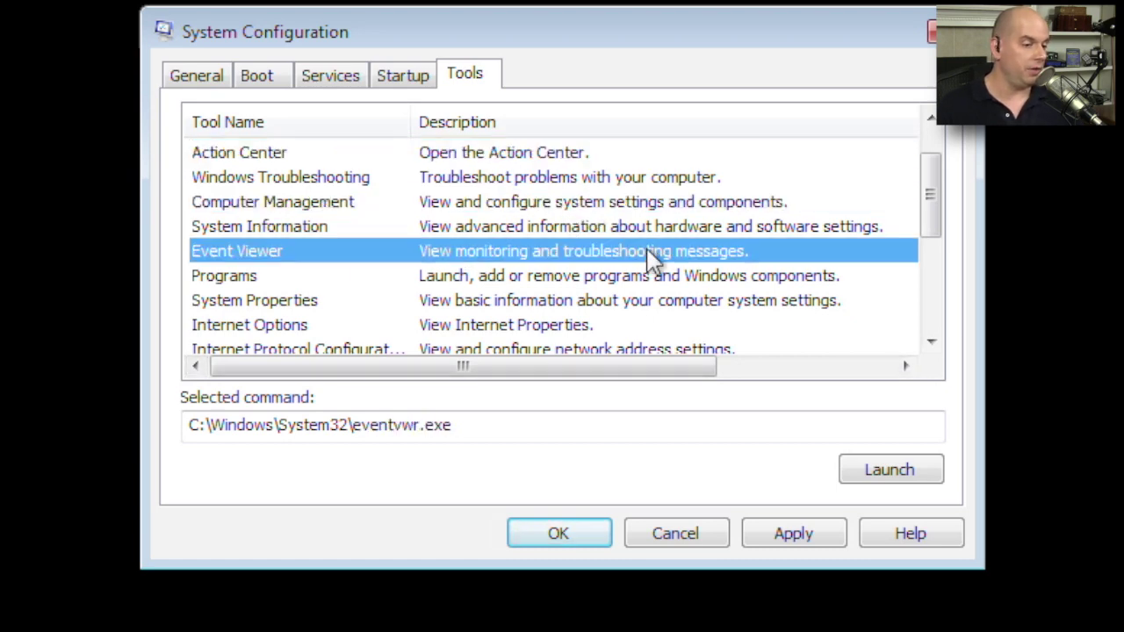
left_click_drag(931, 199, 932, 263)
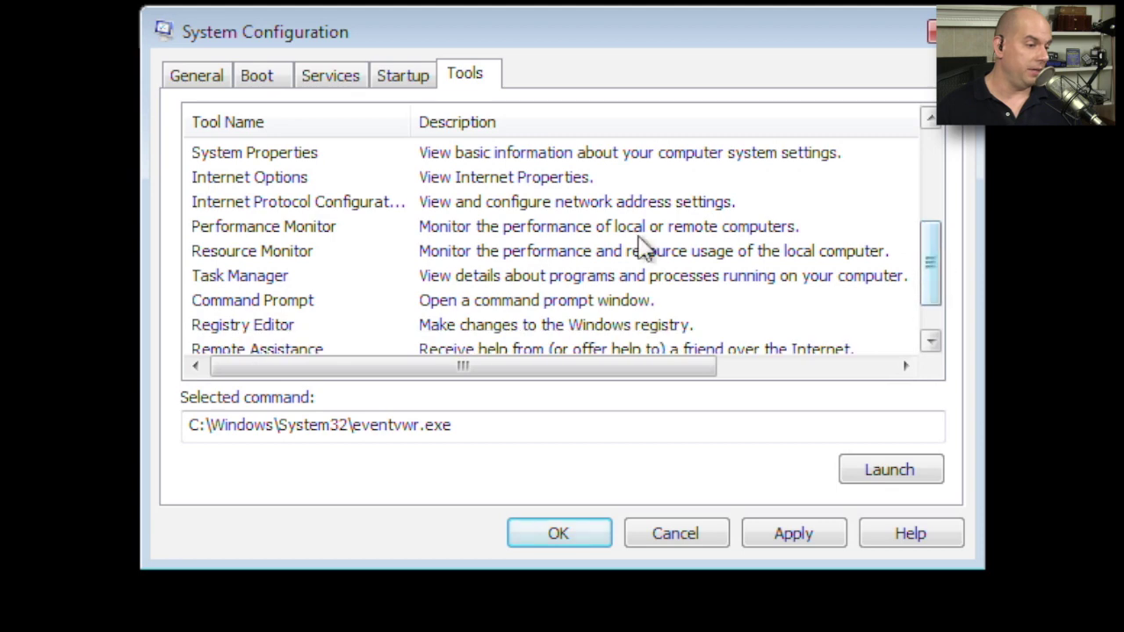
left_click(318, 229)
left_click(472, 283)
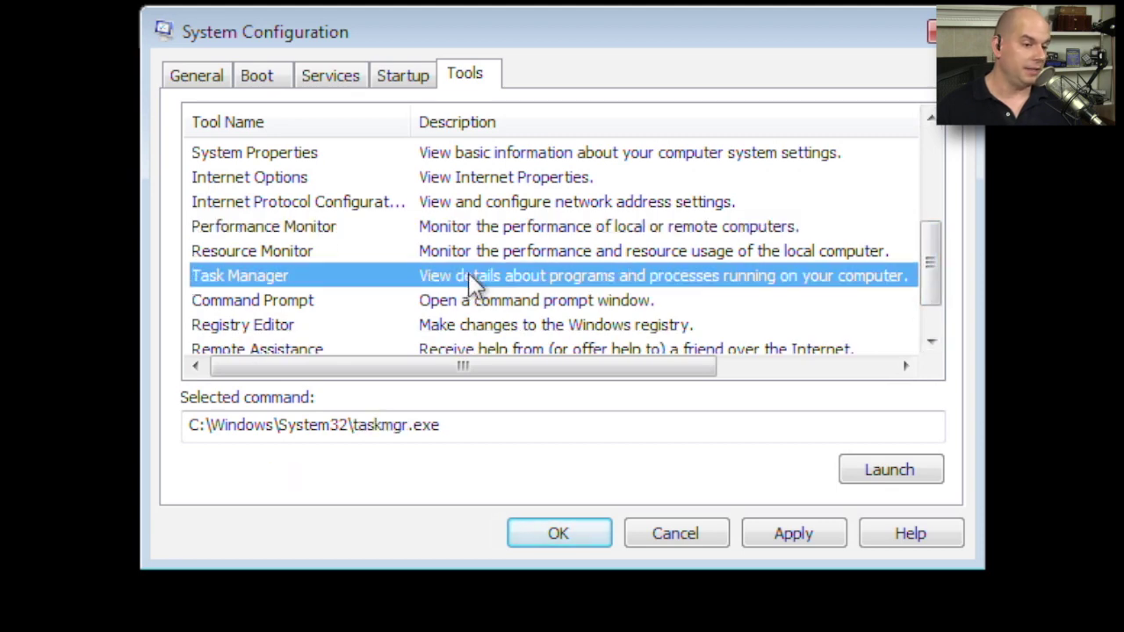
double_click(454, 421)
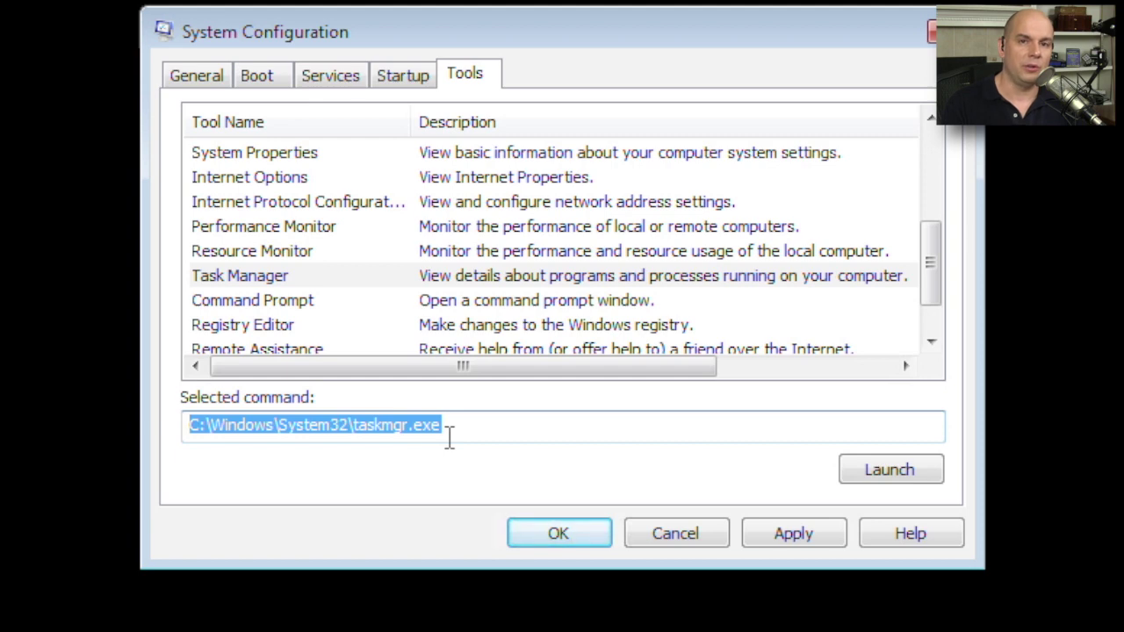
left_click(871, 474)
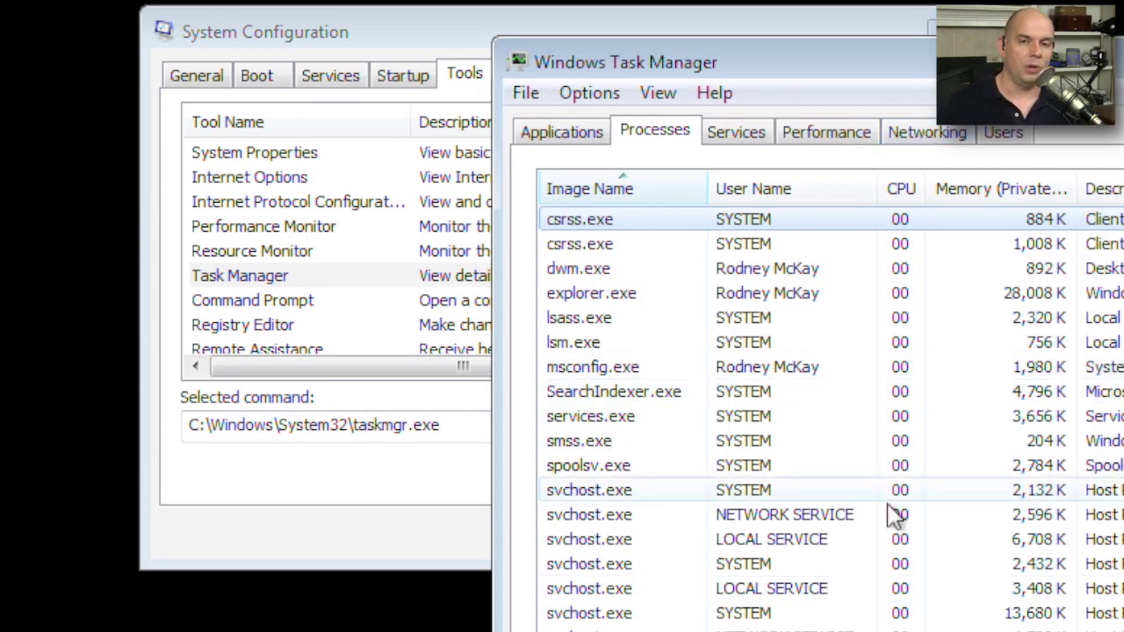
key("alt+F4")
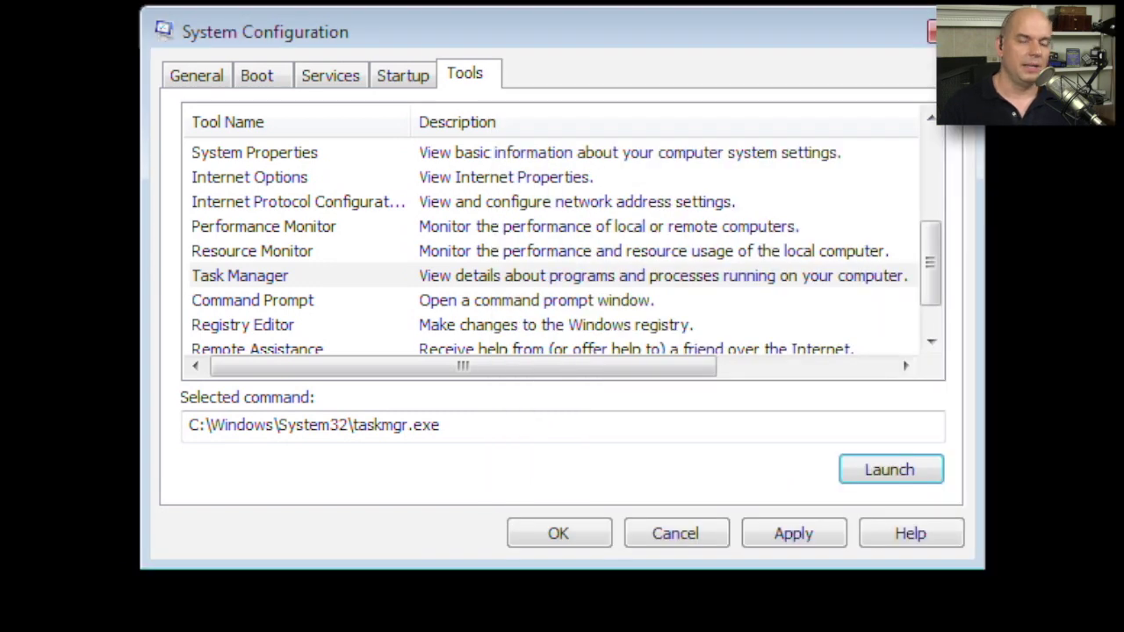